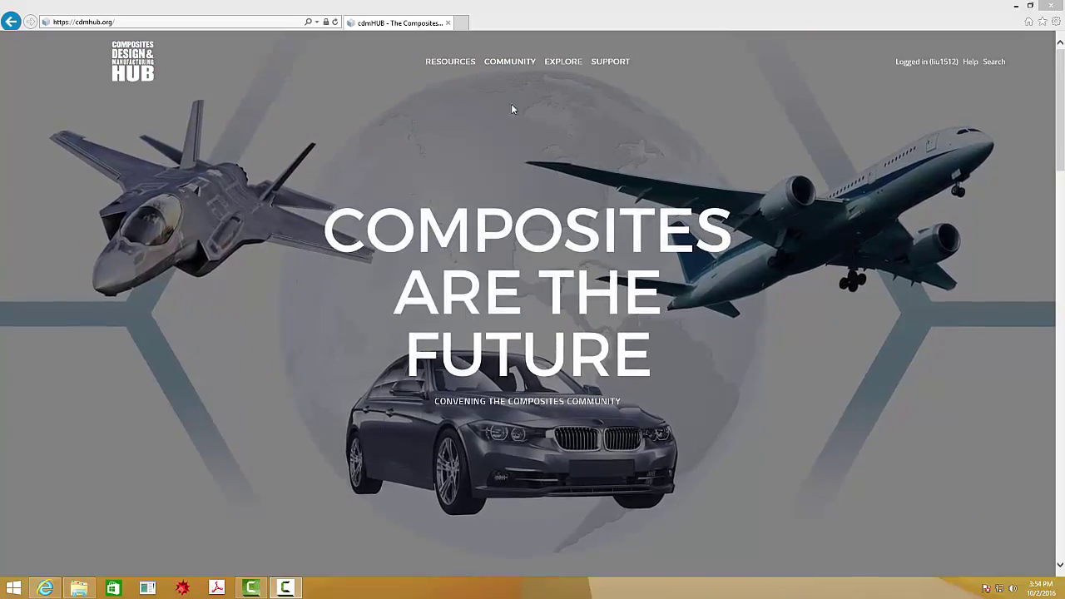
Open the Tools resources page and filter the tools by the homogenization tag
mouse_move(450, 62)
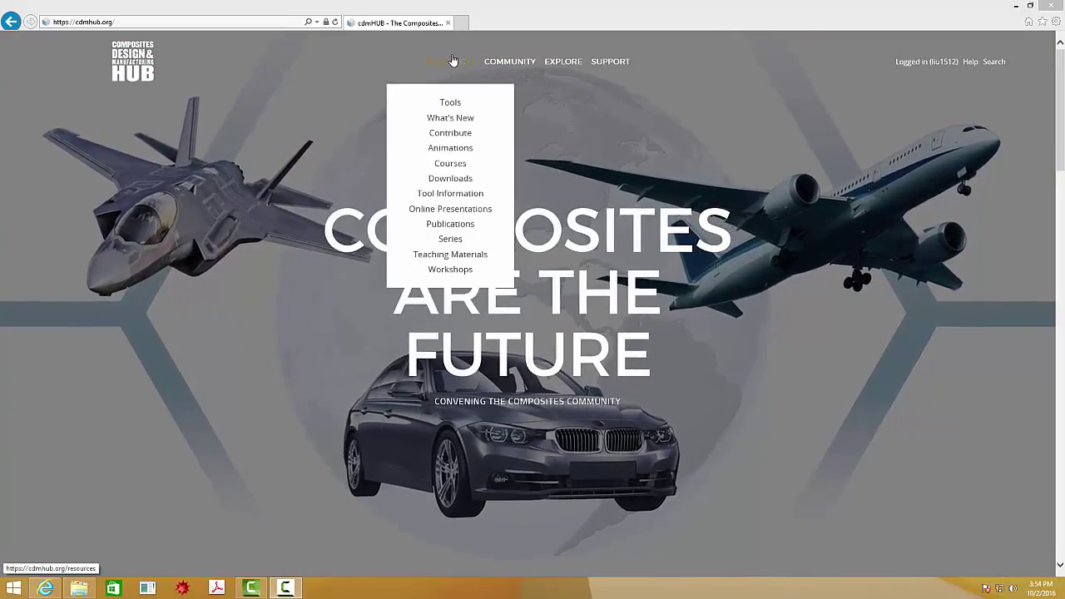
left_click(450, 103)
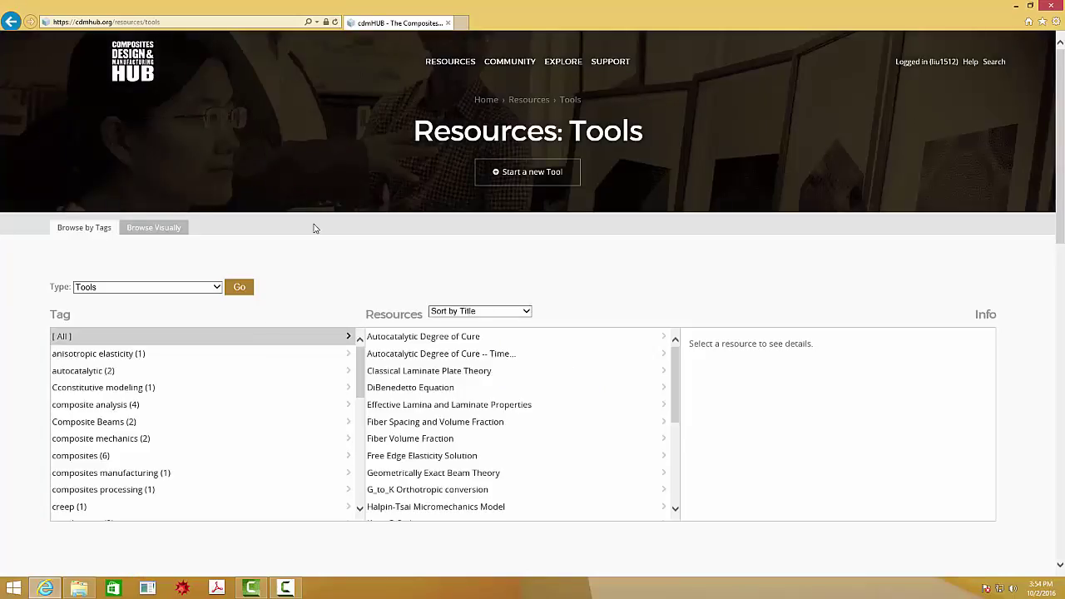
scroll(145, 392, "down", 1)
left_click(145, 392)
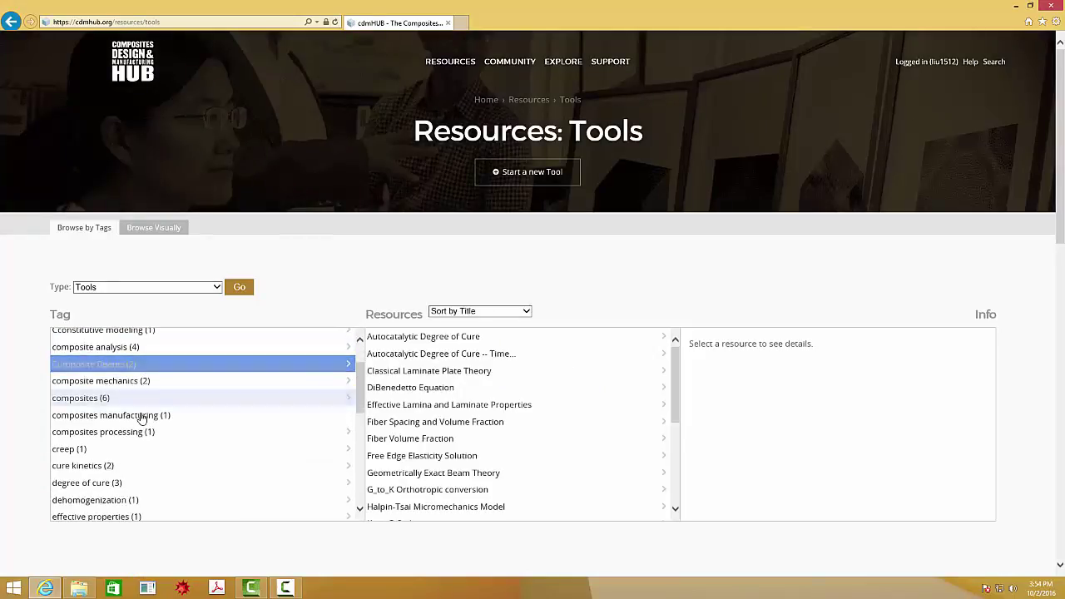
left_click(120, 449)
scroll(111, 461, "down", 2)
left_click(112, 460)
scroll(109, 463, "down", 1)
left_click(107, 464)
scroll(96, 466, "down", 1)
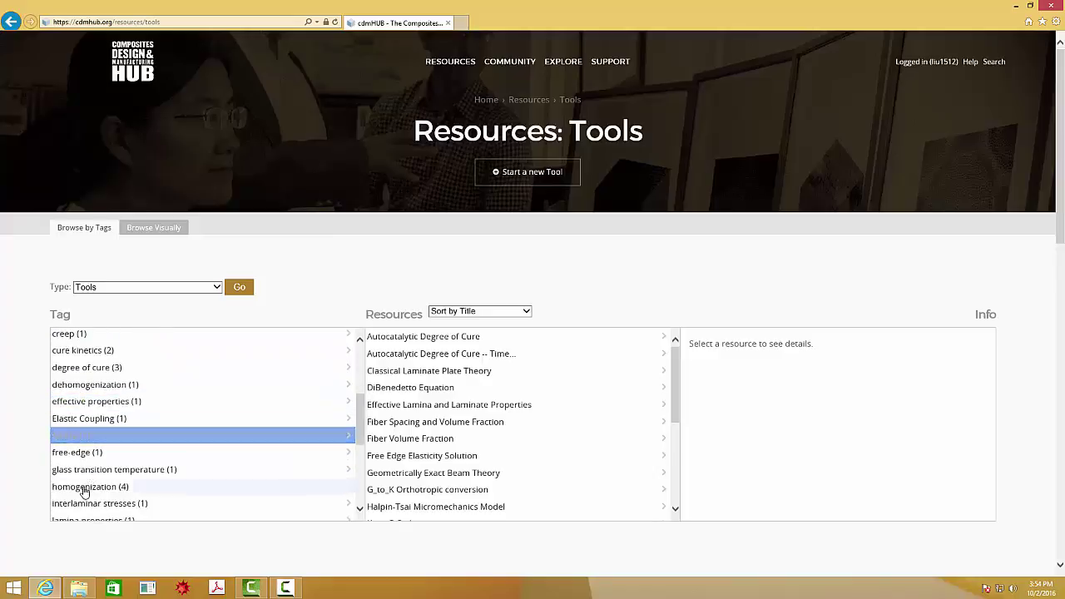
left_click(83, 489)
Select the TexGen4SC resource and launch it
left_click(405, 389)
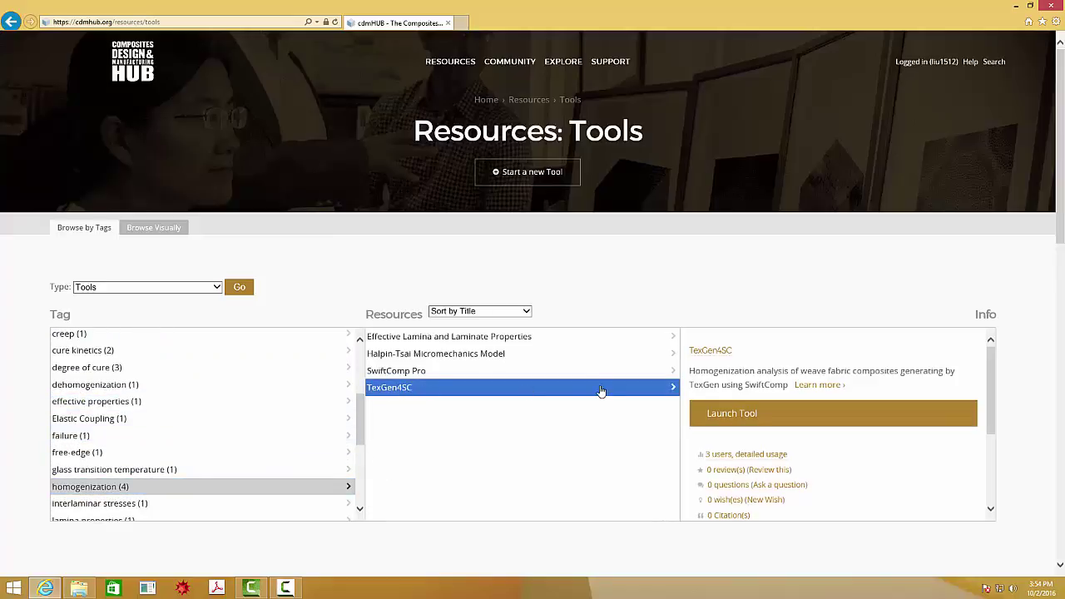
left_click(747, 414)
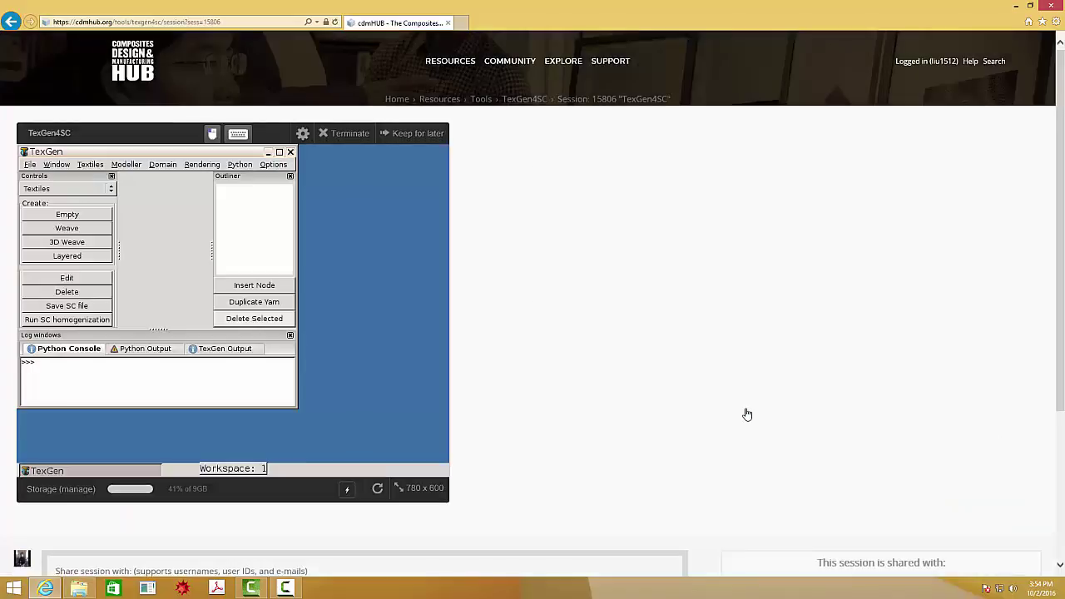
Maximize the TexGen window and enlarge the tool session display to about 1030 x 692
left_click(280, 153)
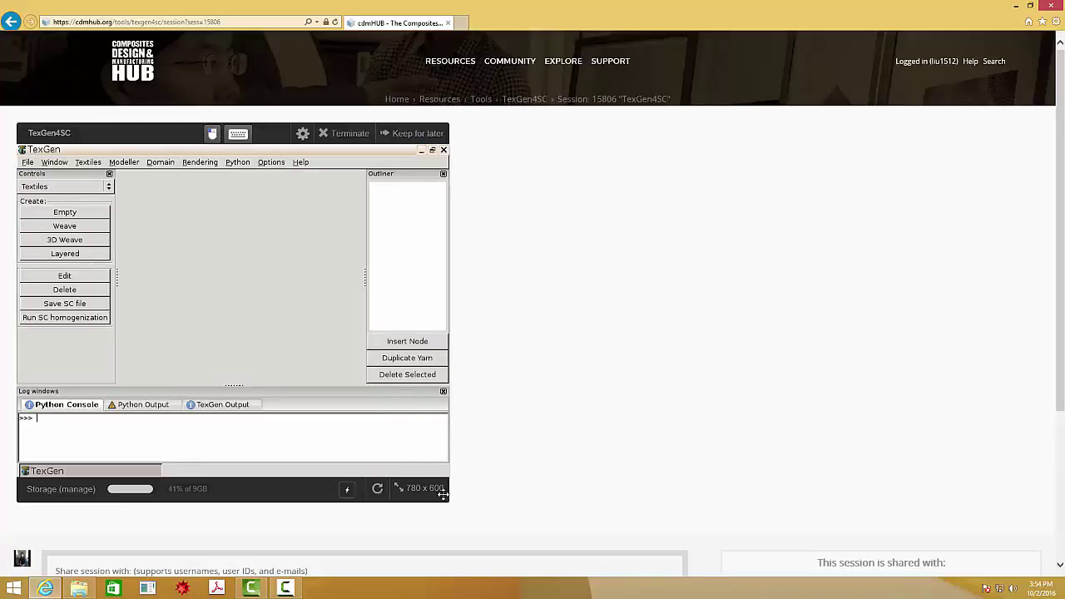
left_click_drag(489, 496, 669, 539)
left_click(544, 519)
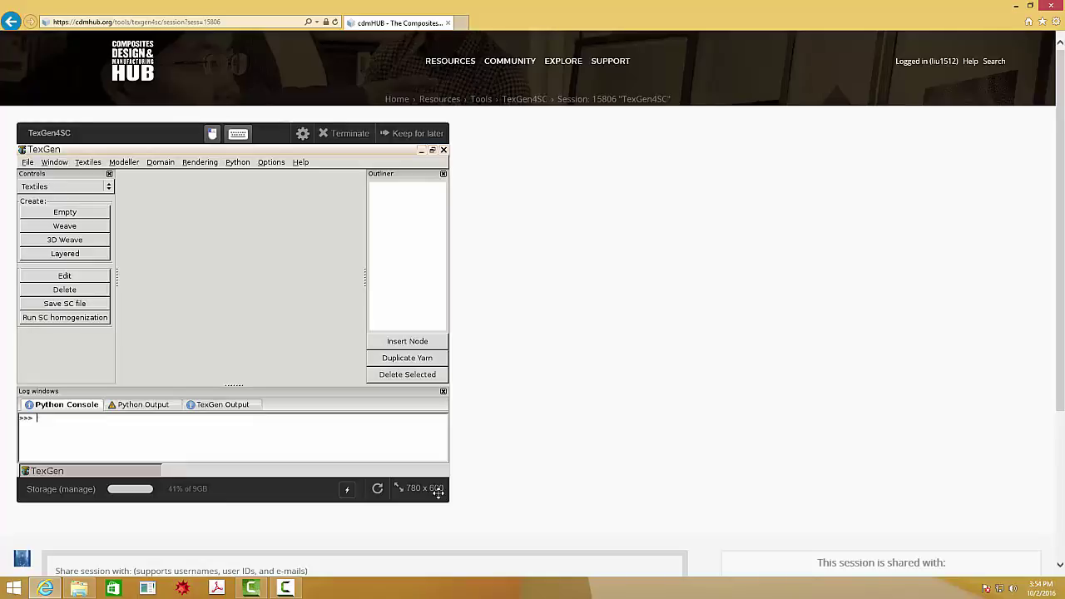
left_click_drag(438, 492, 576, 543)
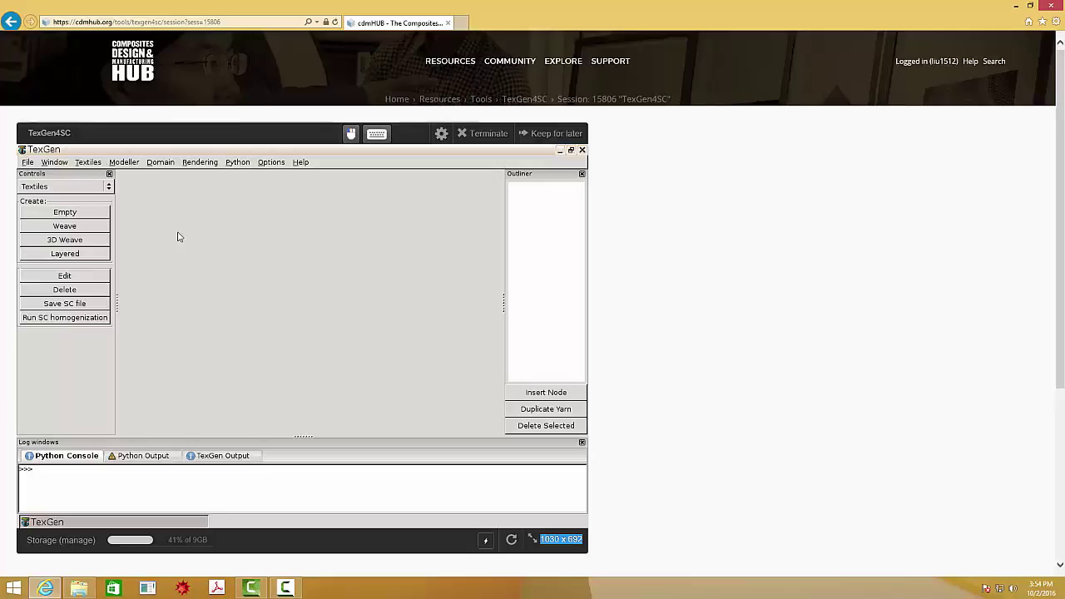
Create a 2D weave with the default wizard settings, swapping the upper-right and lower-left yarn crossings to form a plain weave
left_click(76, 231)
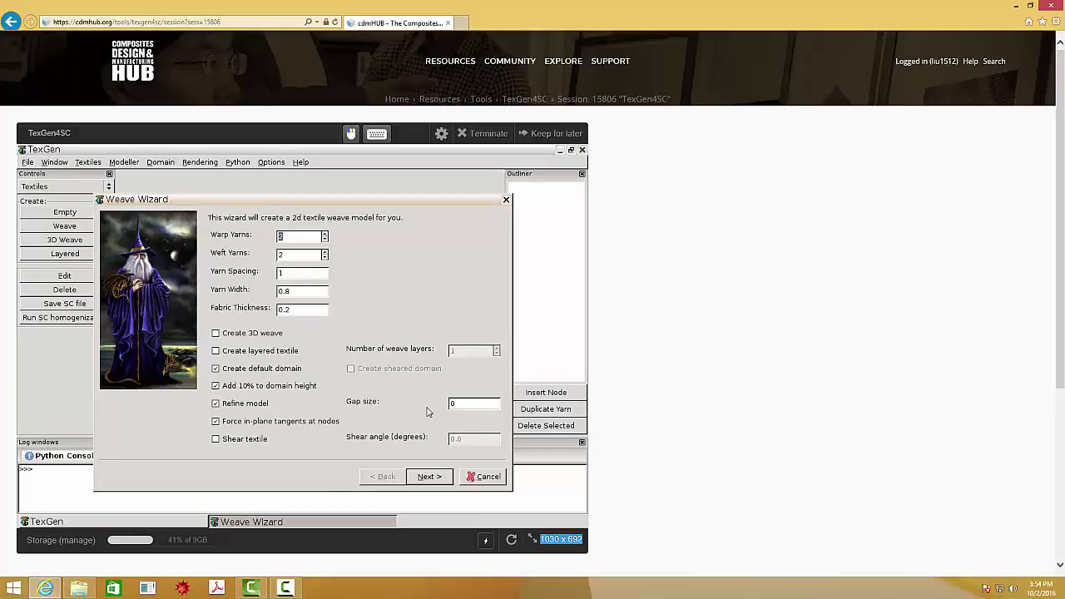
left_click(430, 478)
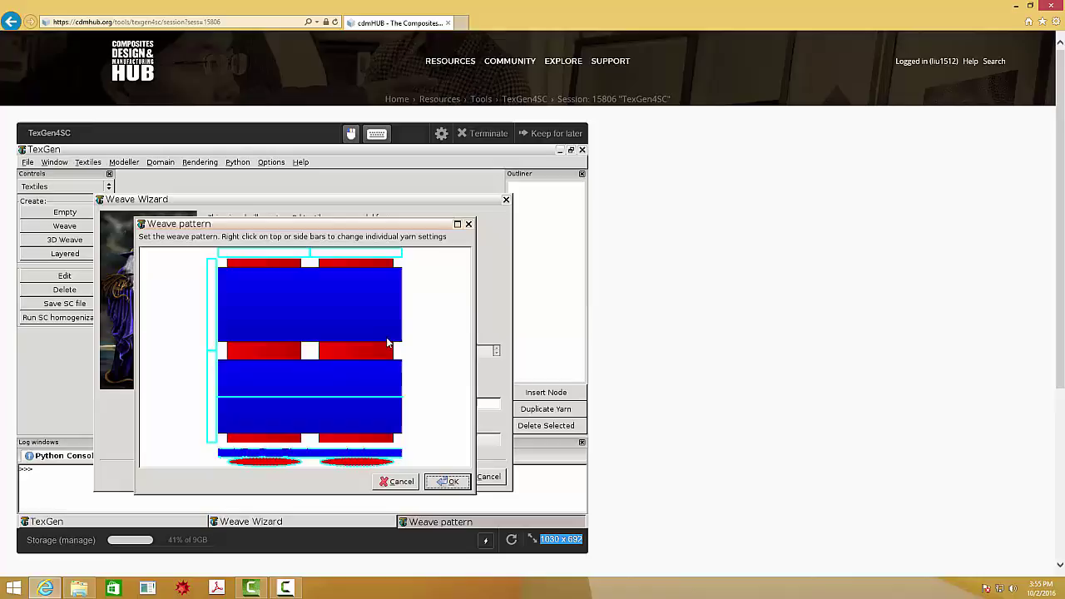
left_click(352, 333)
left_click(285, 392)
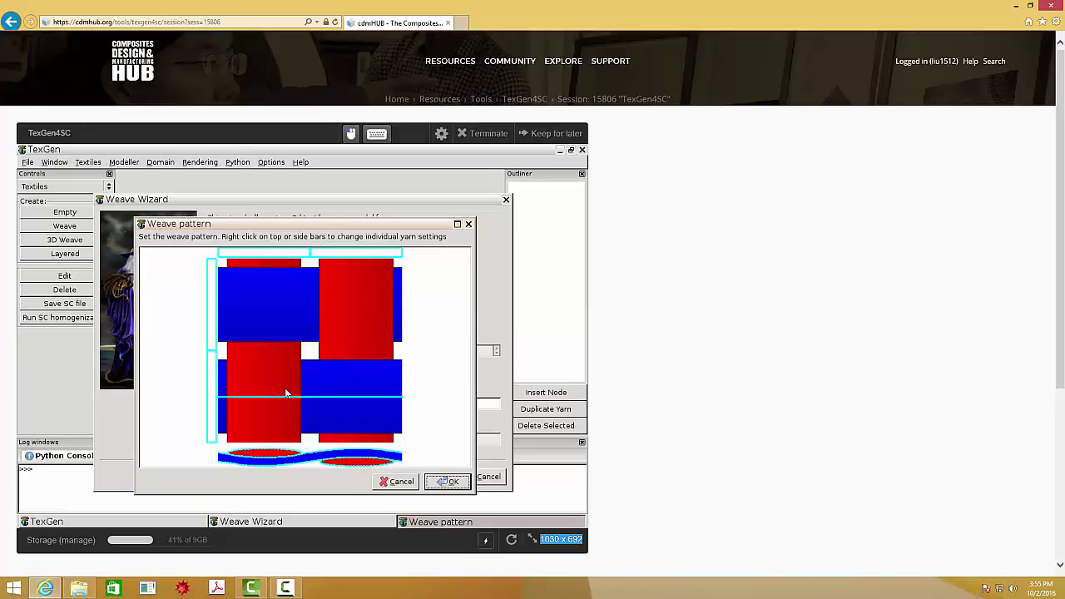
left_click(447, 483)
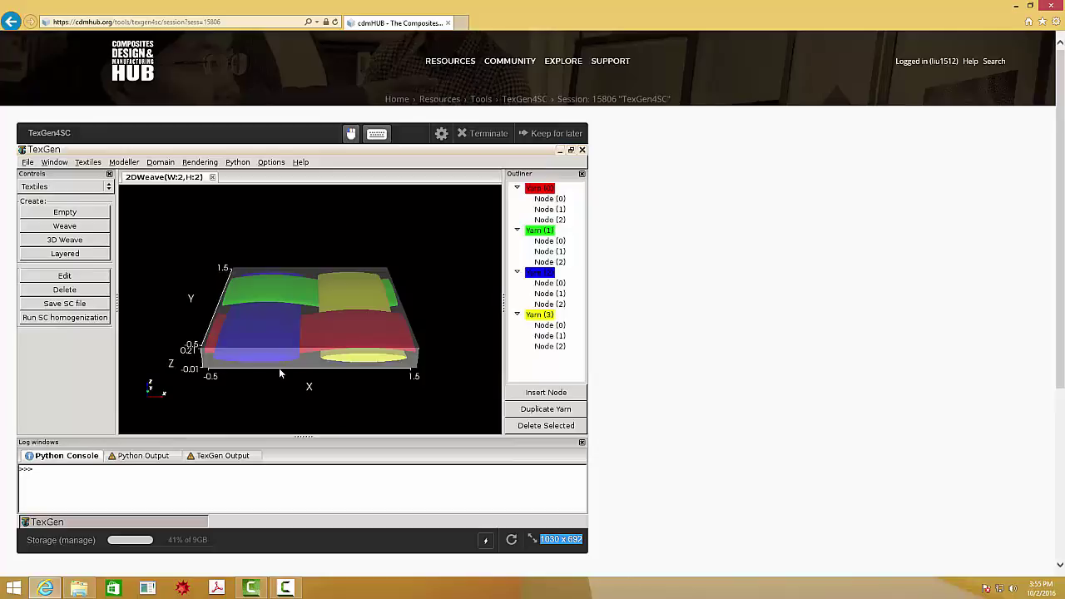
Check the matrix material properties, including the Young's modulus, and close them without saving
left_click_drag(278, 368, 444, 397)
left_click(184, 357)
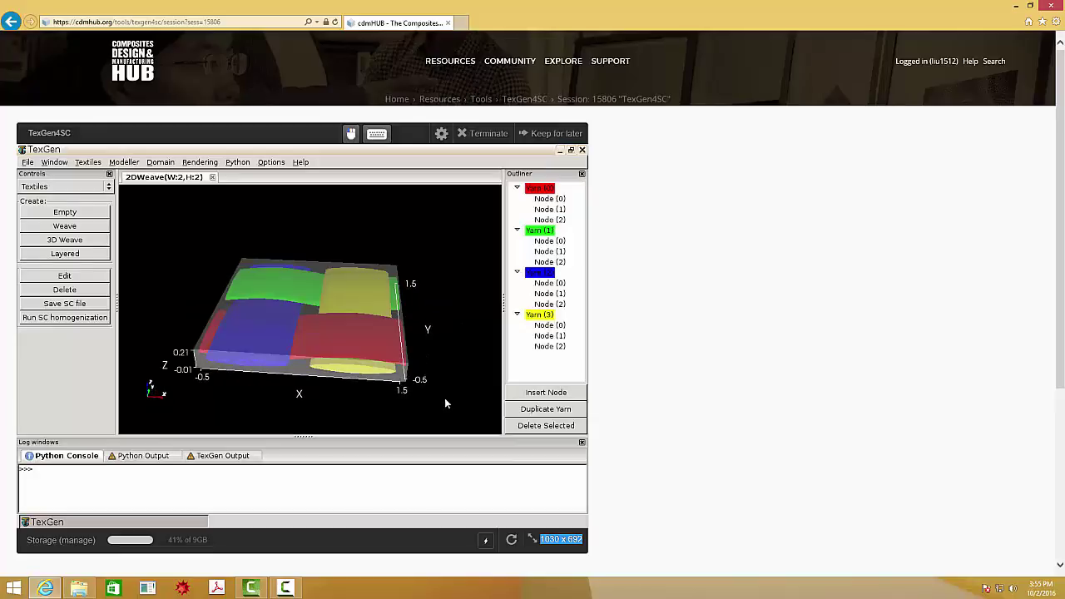
left_click(127, 164)
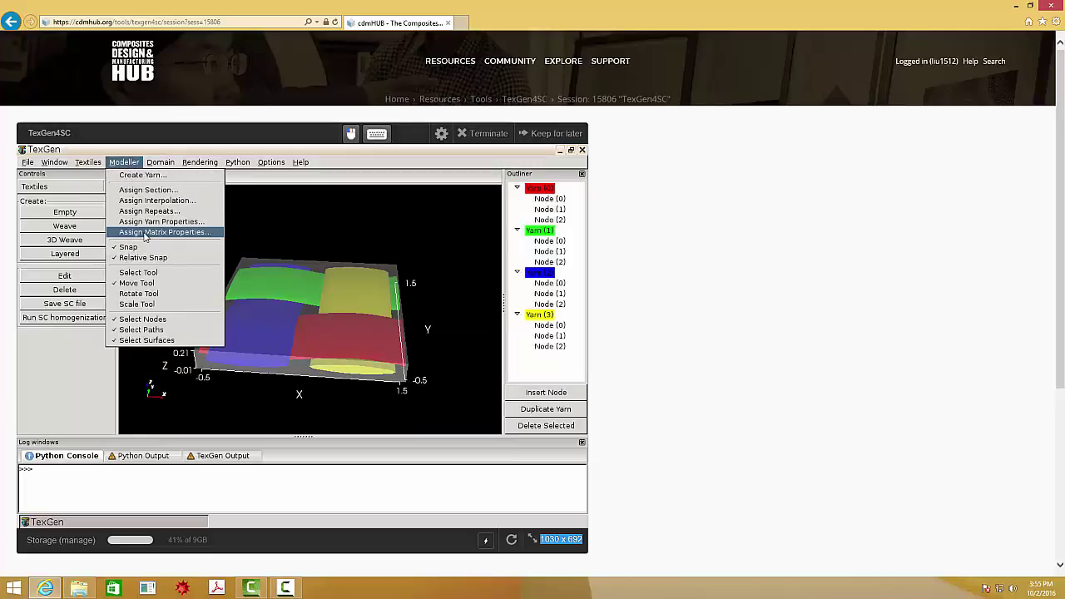
left_click(146, 233)
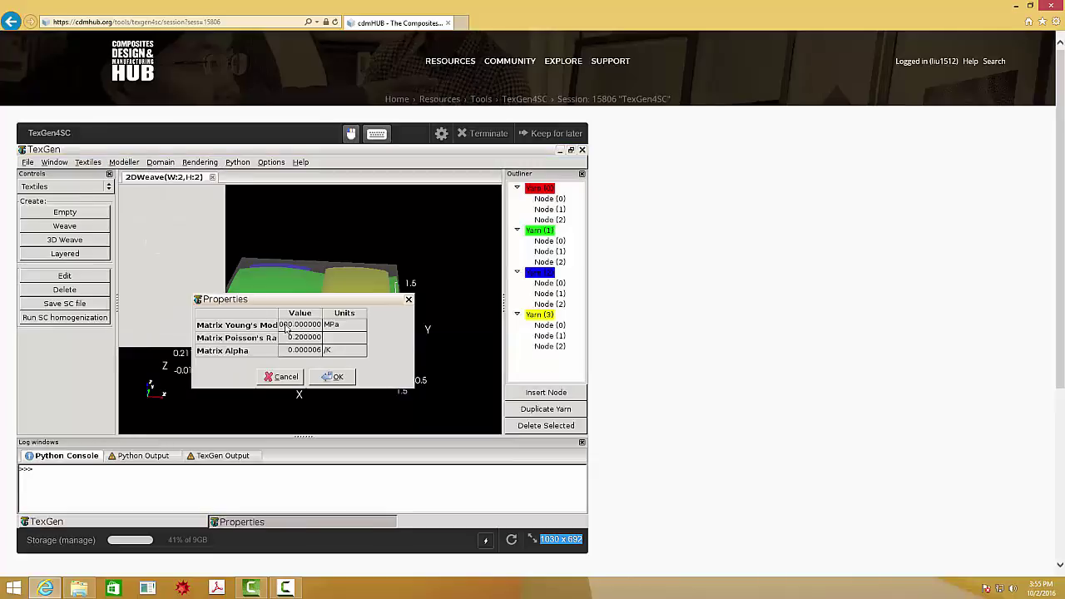
double_click(285, 326)
type("3000")
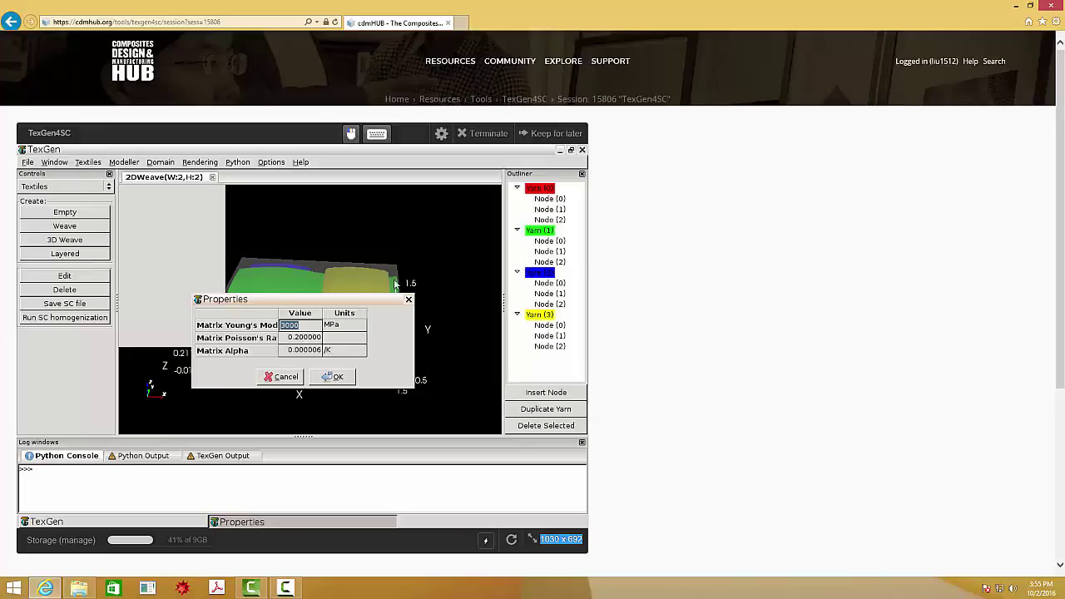
left_click(279, 376)
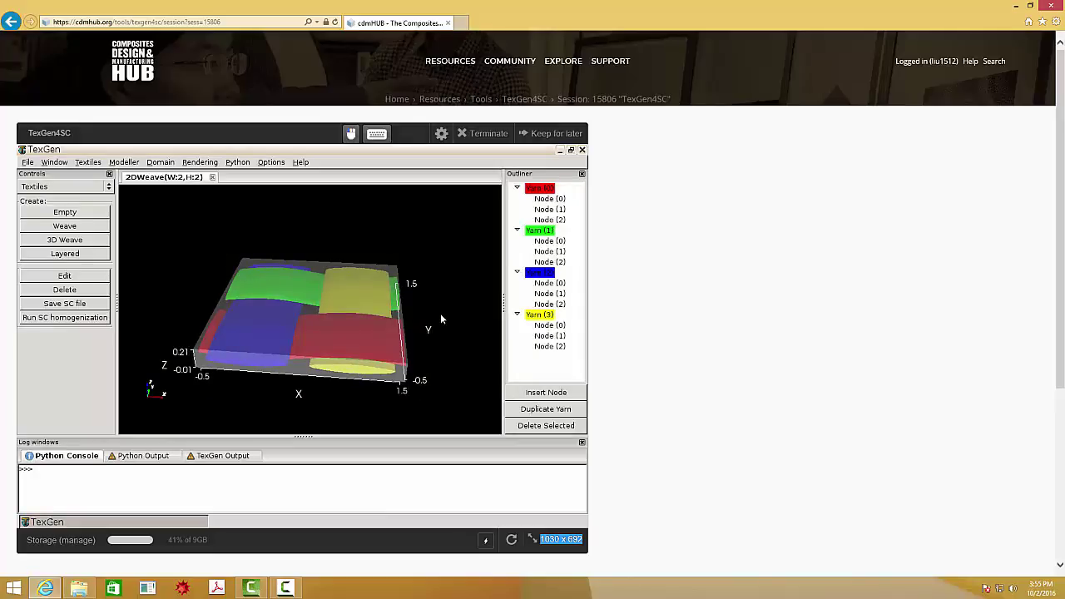
Open the yarn properties of the red yarn and look through its density, fibre and modulus entries
left_click(306, 339)
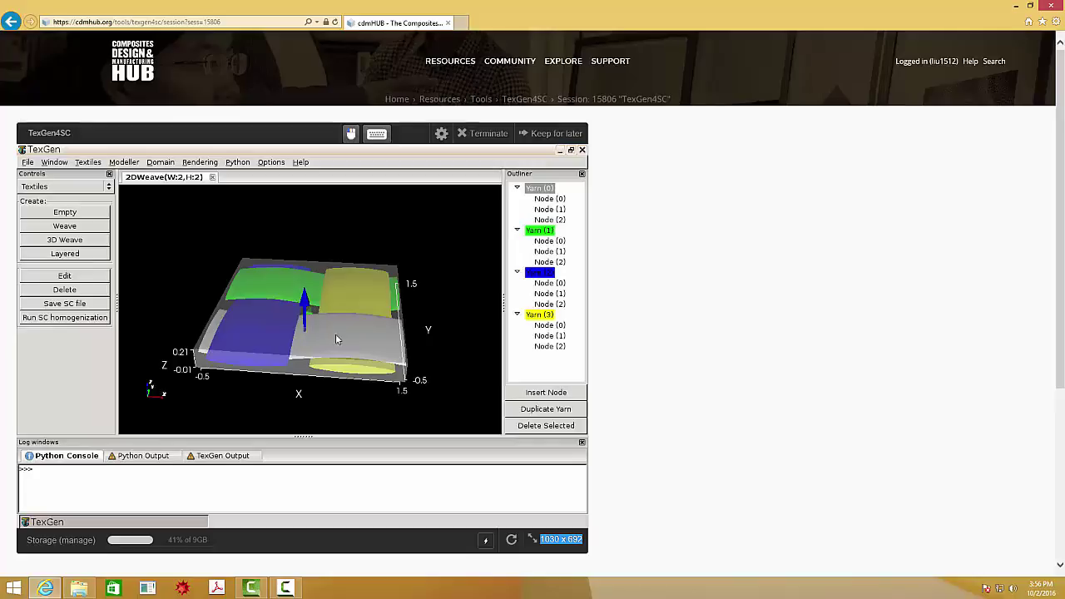
left_click(125, 162)
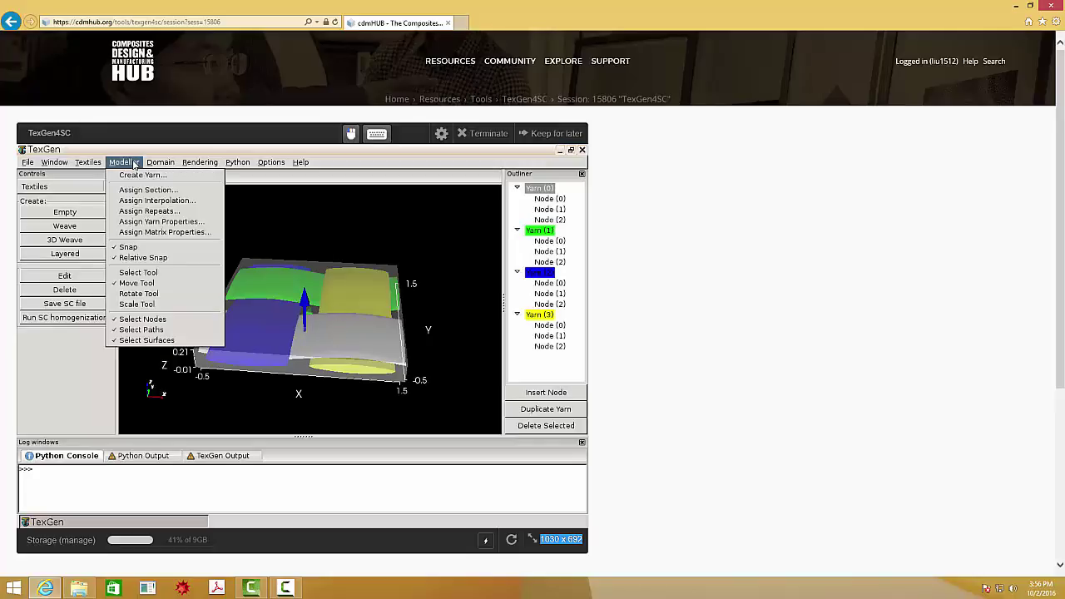
left_click(143, 222)
scroll(306, 374, "down", 2)
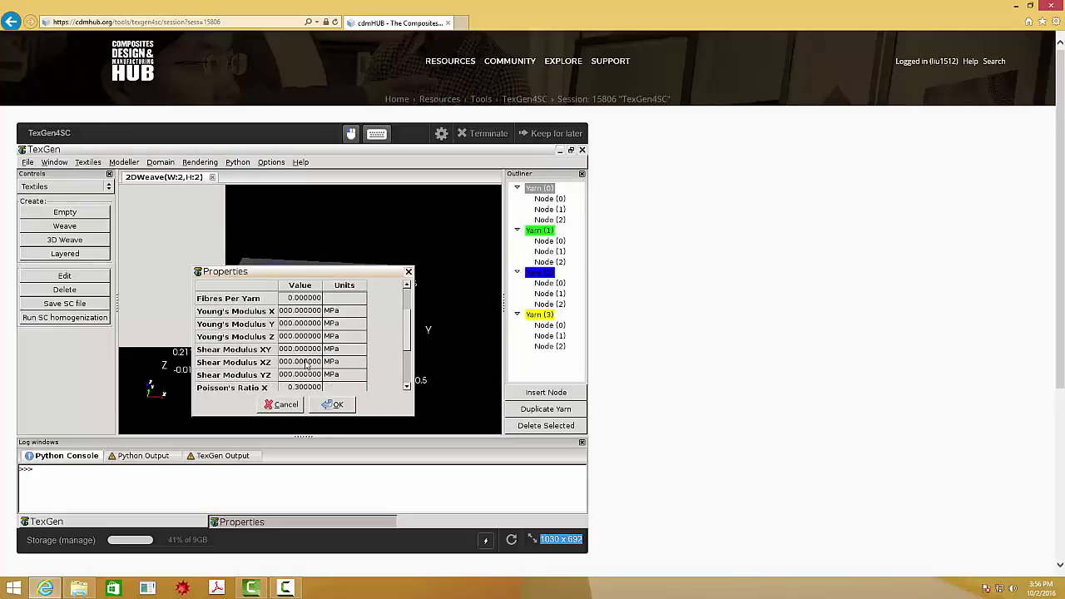
scroll(305, 365, "up", 1)
scroll(288, 322, "up", 1)
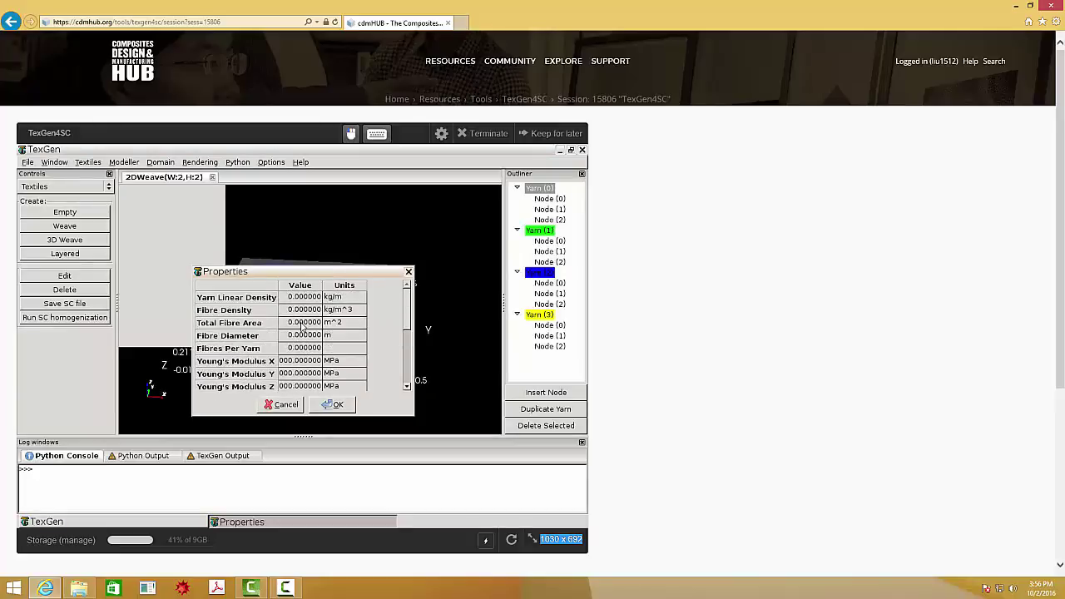
scroll(314, 353, "down", 1)
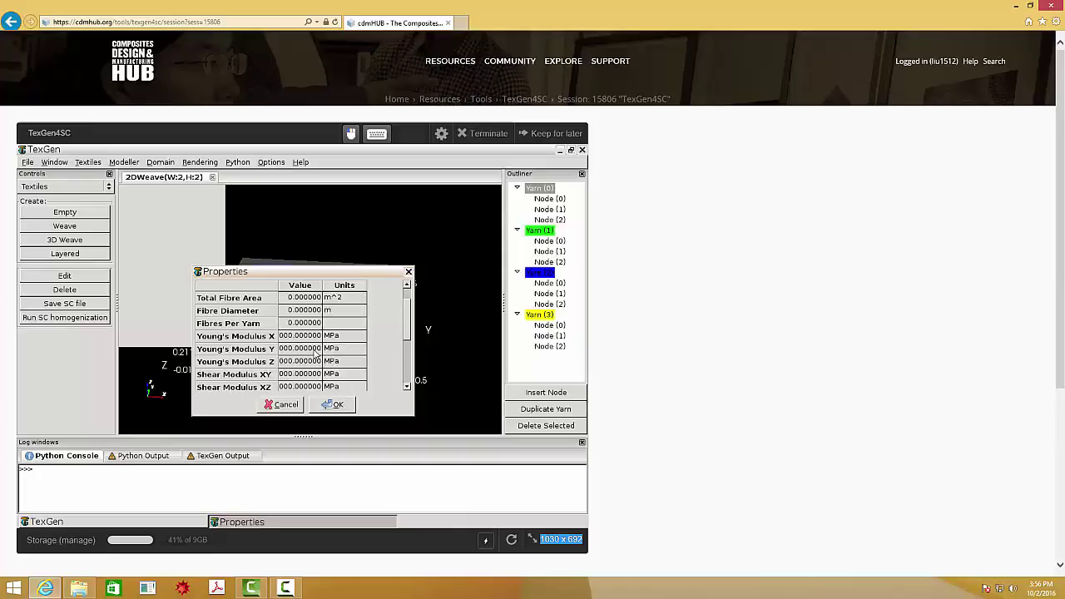
scroll(314, 348, "down", 1)
Inspect the red yarn's Young's moduli, shear moduli, Poisson's ratios and alpha values, and close the properties without saving
left_click(287, 313)
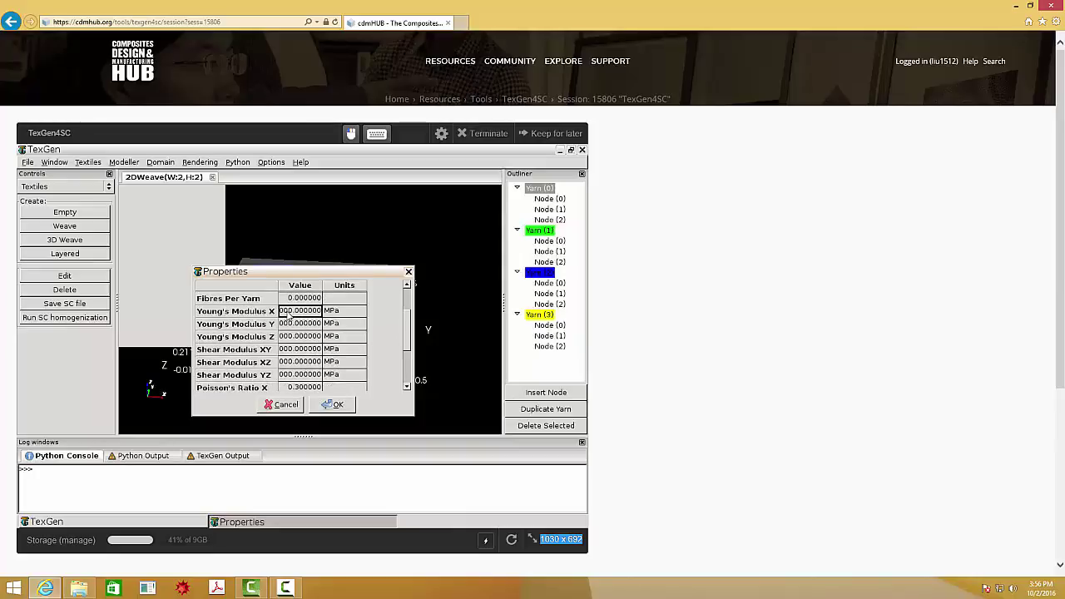
double_click(289, 316)
left_click(297, 336)
double_click(297, 336)
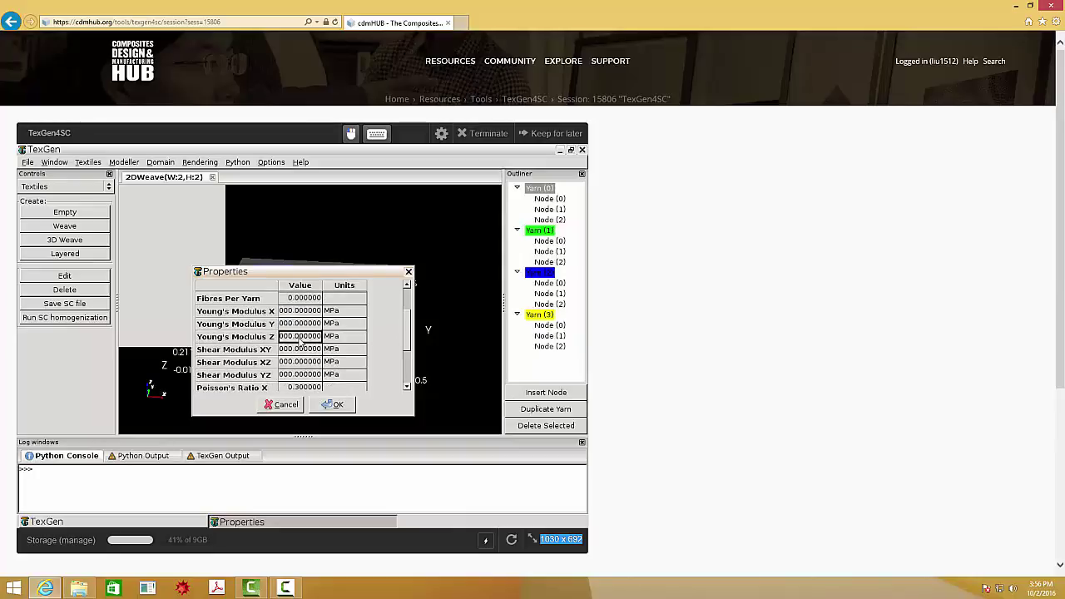
type("10000")
left_click(297, 362)
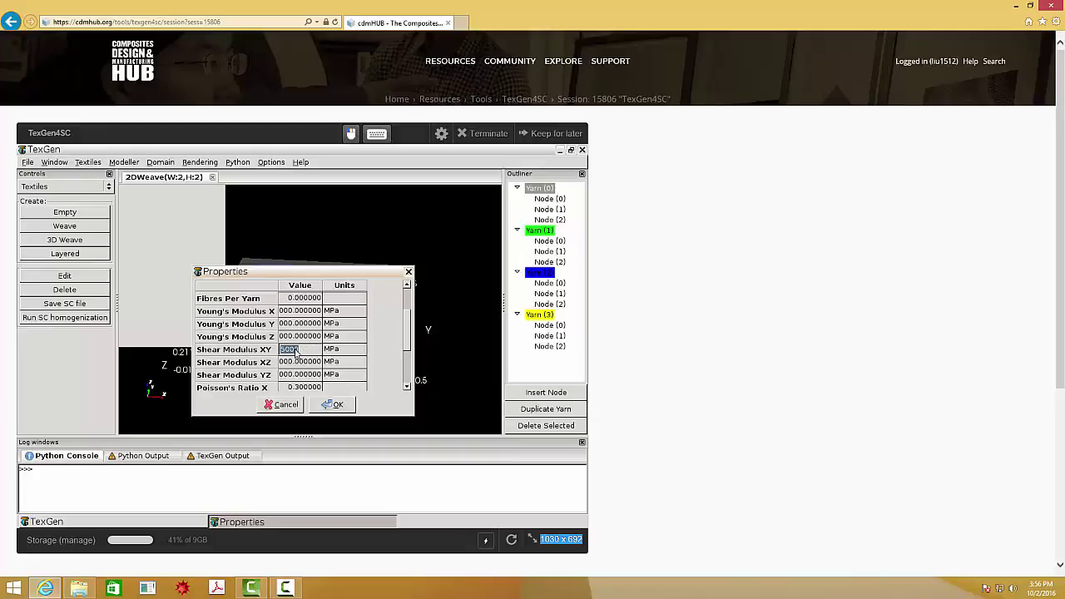
double_click(297, 362)
type("5000")
left_click(298, 374)
double_click(298, 374)
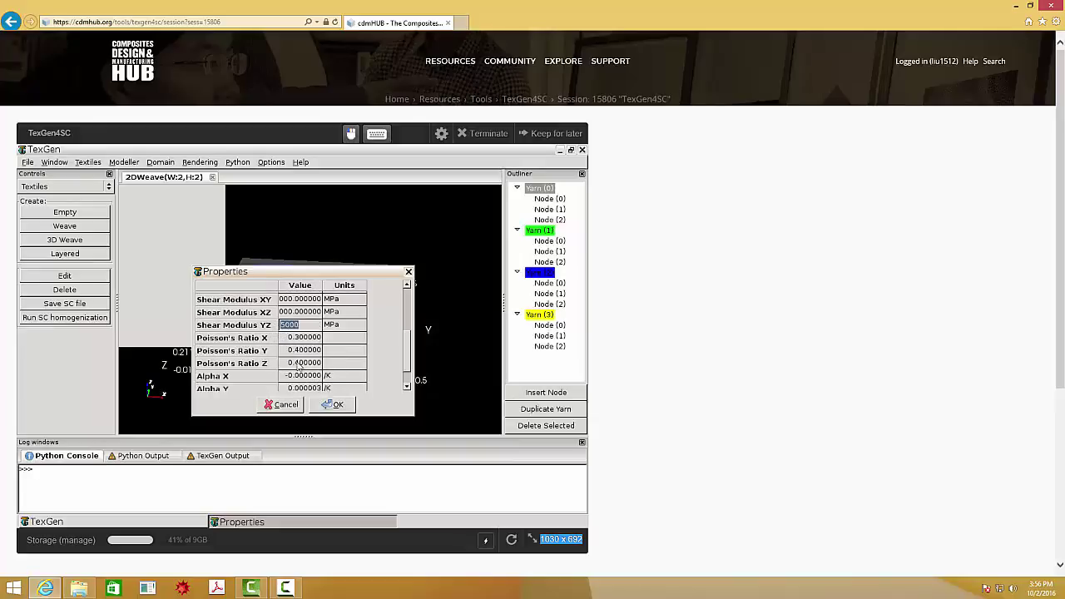
scroll(320, 366, "down", 1)
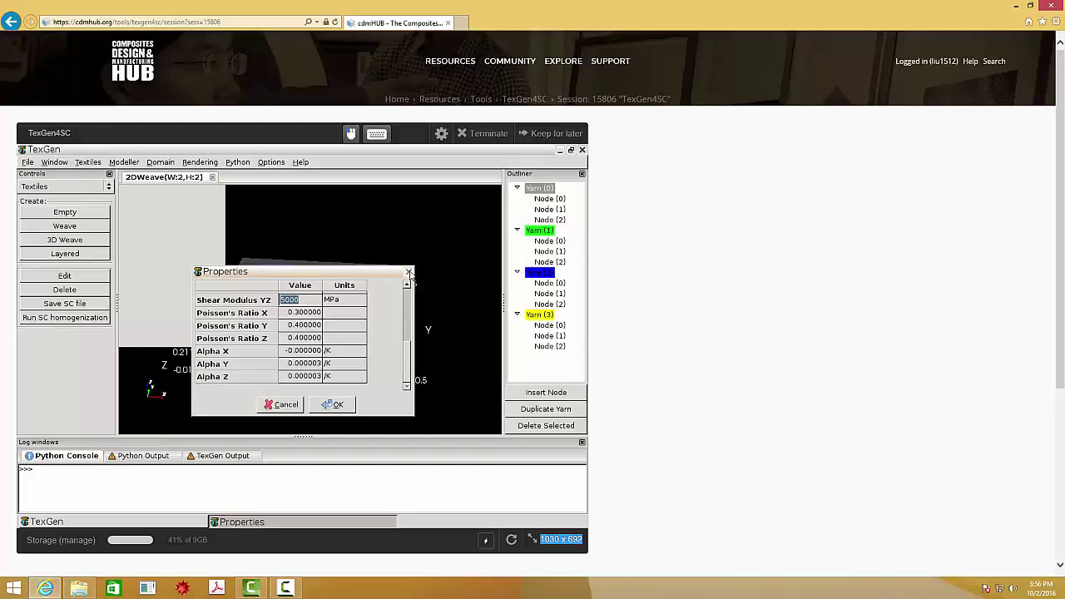
left_click(280, 405)
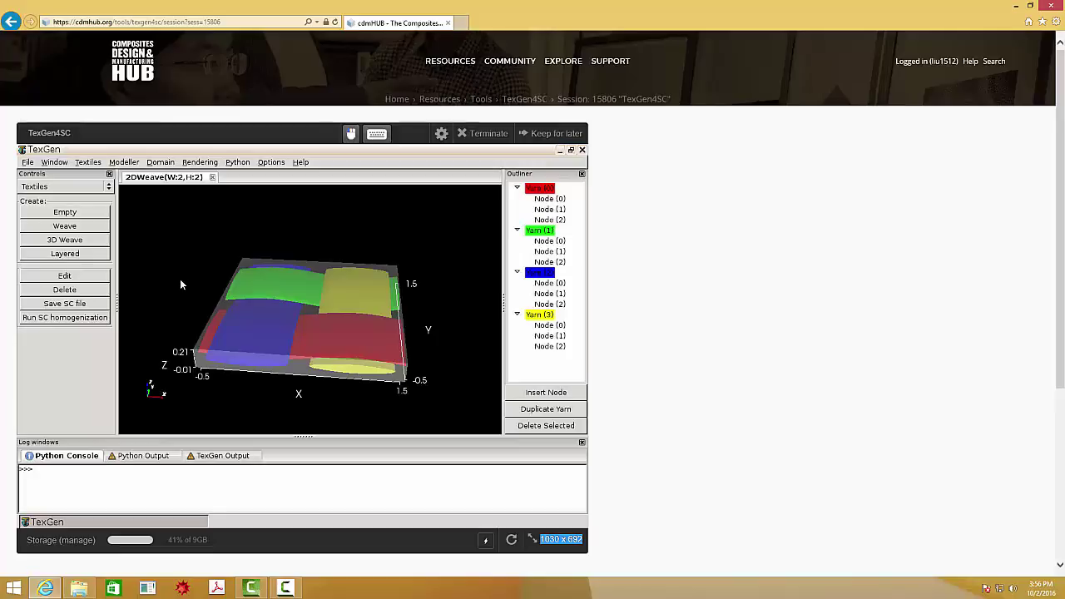
Set up an ABAQUS voxel file export with 15 voxels along X, Y and Z and with yarn output enabled
left_click(27, 161)
mouse_move(45, 225)
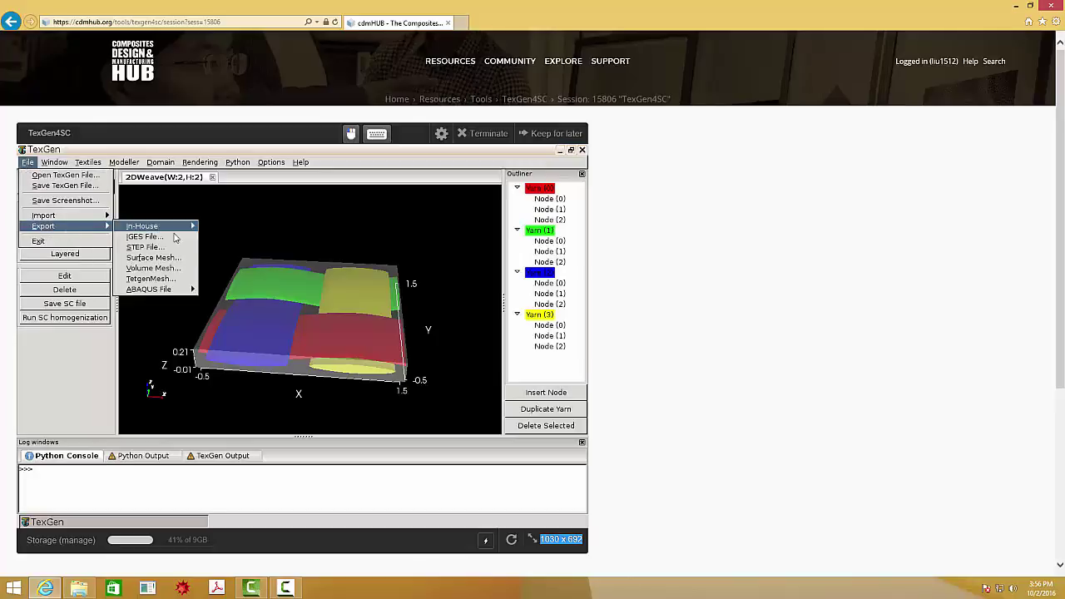
mouse_move(170, 288)
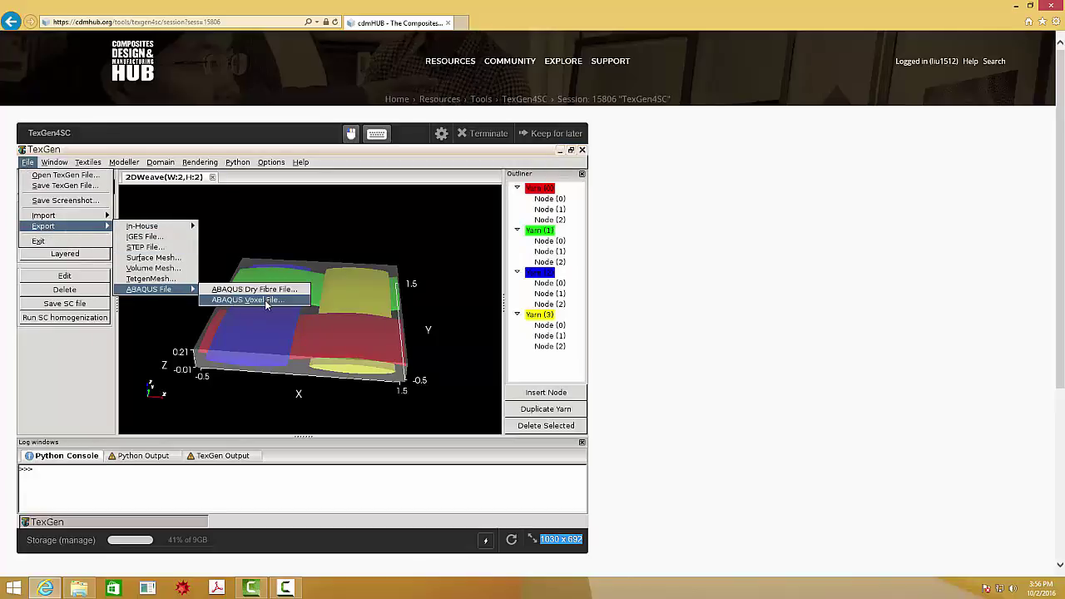
left_click(267, 301)
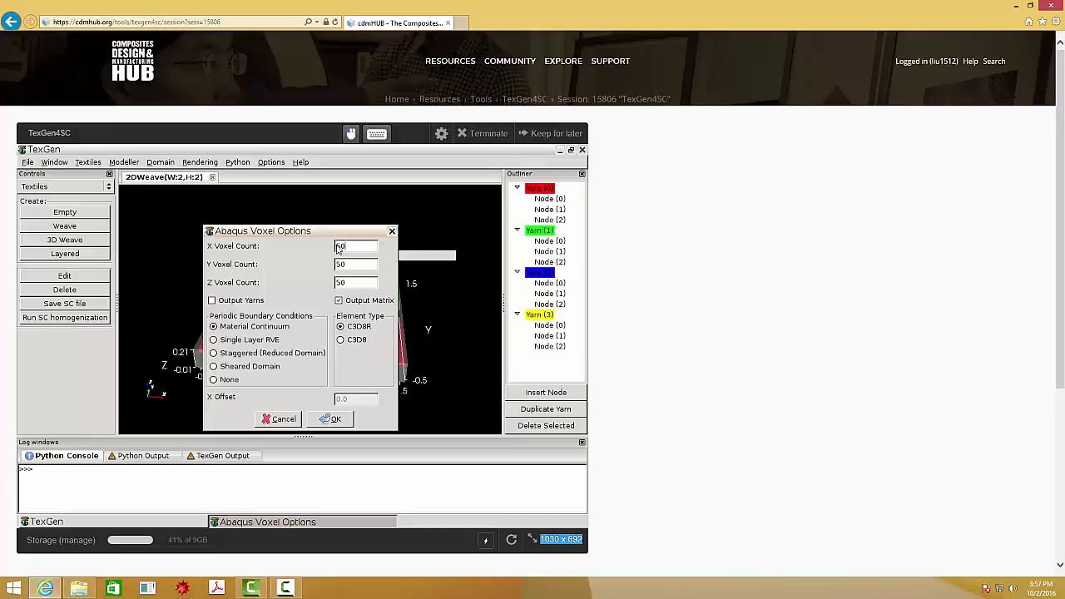
left_click_drag(350, 250, 332, 249)
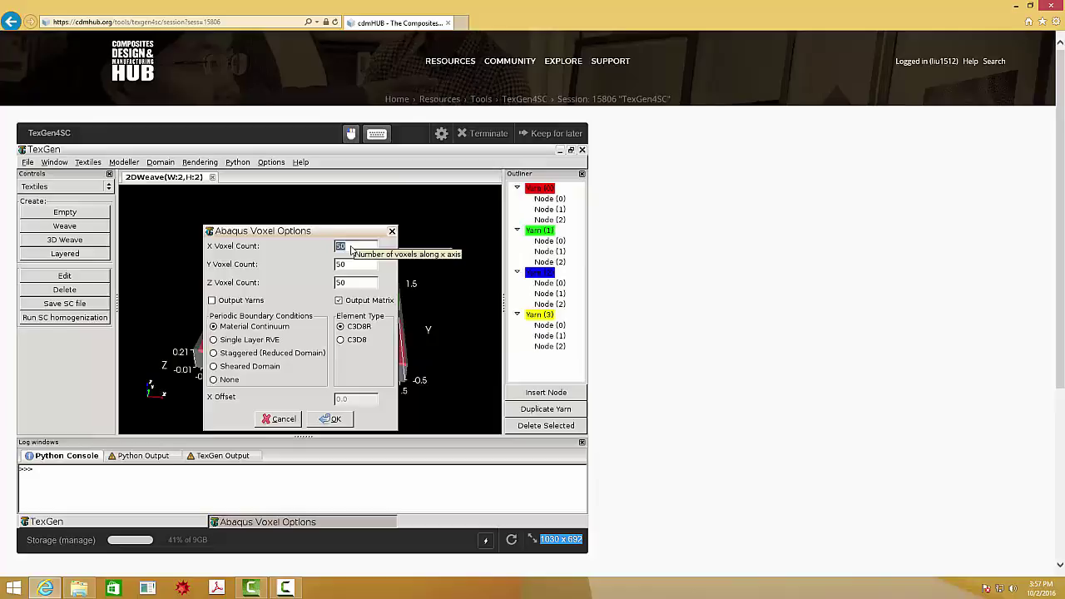
type("1515")
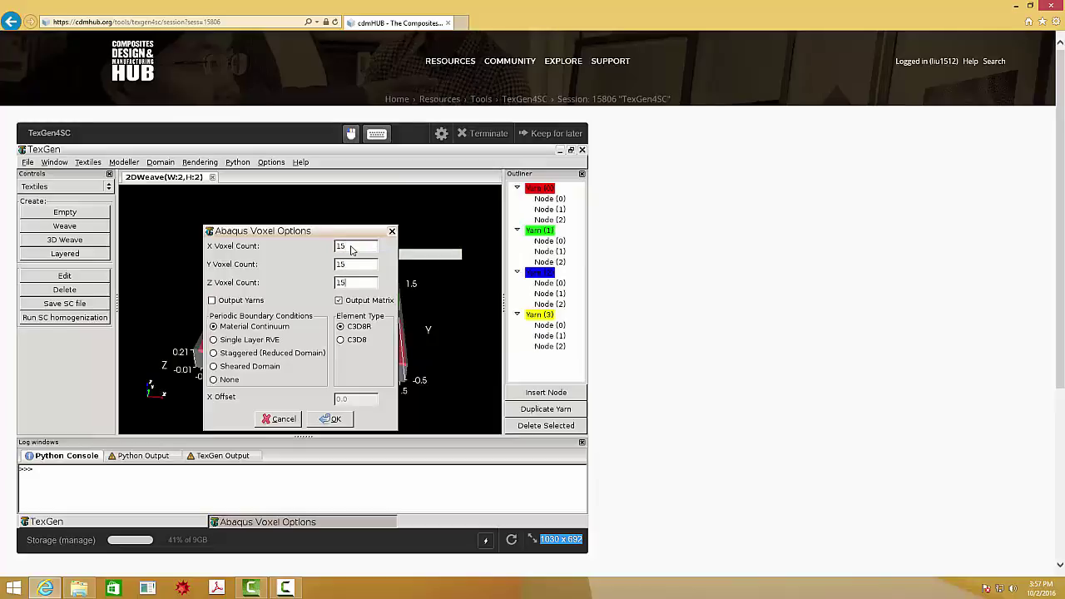
left_click(224, 303)
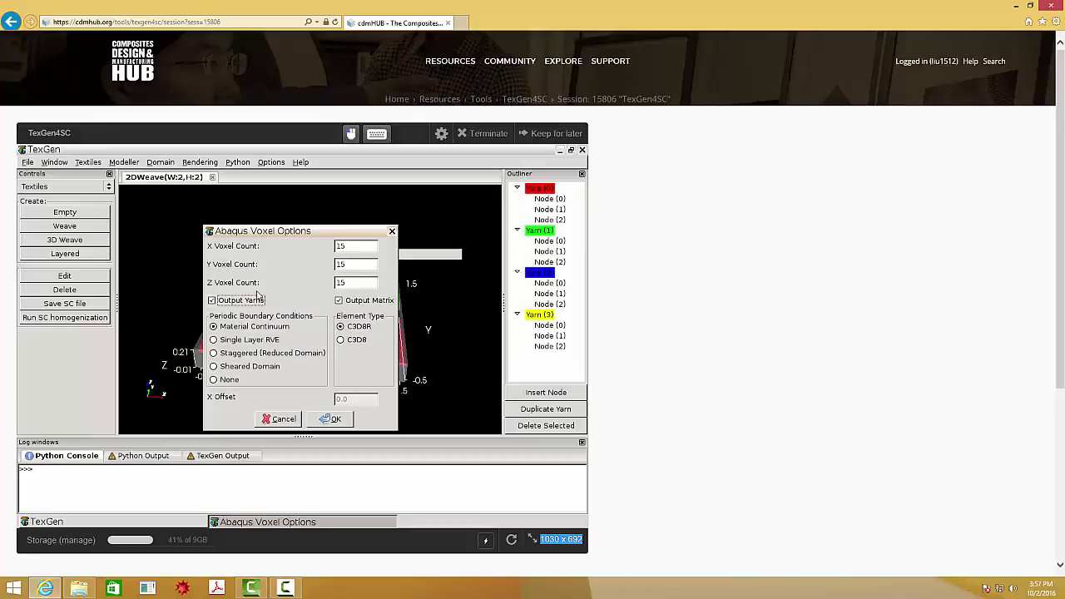
Accept the voxel options, save the Abaqus input file as test and show the TexGen output log
left_click(323, 421)
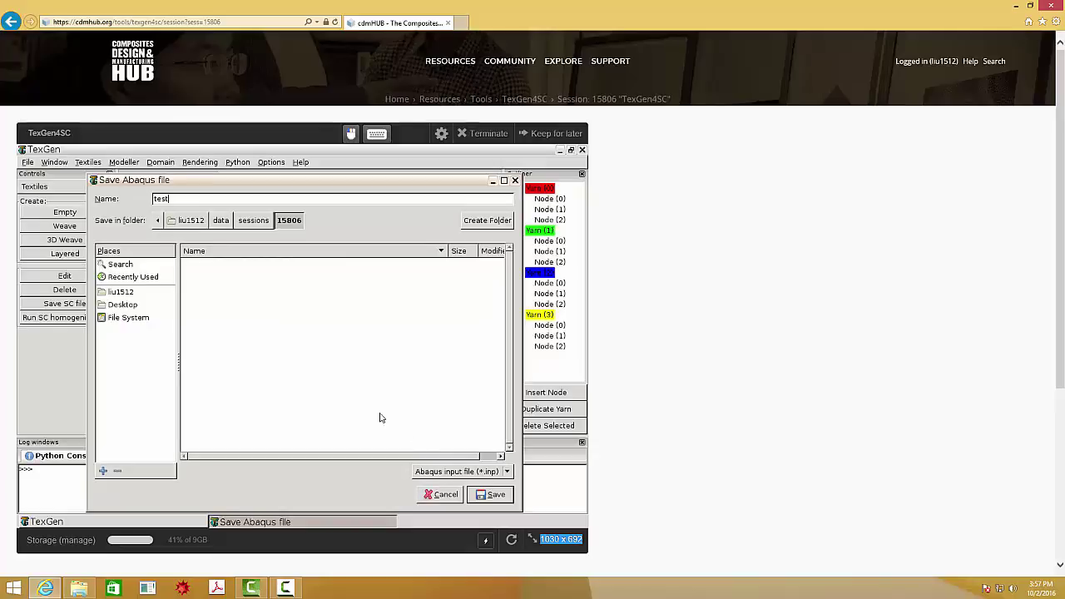
left_click(496, 495)
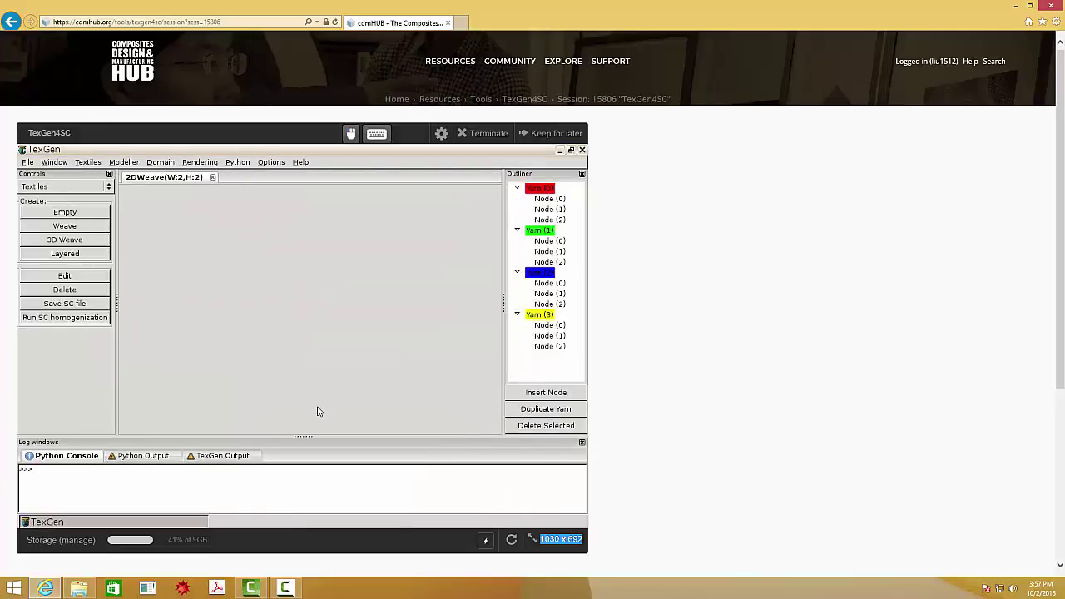
left_click(222, 456)
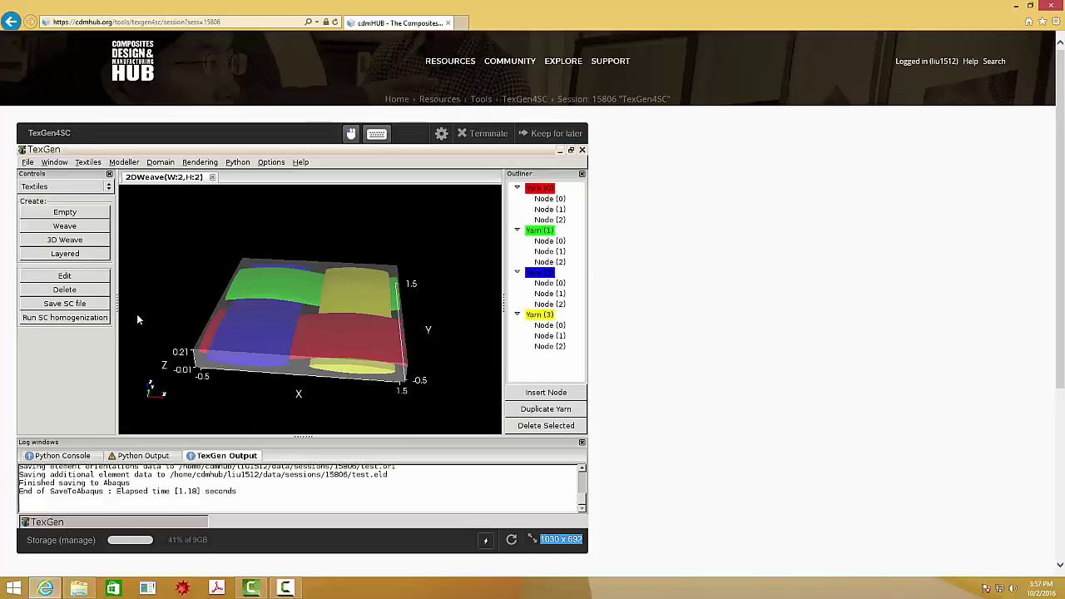
Save the SwiftComp input file for an elastic analysis with the solid model
left_click(77, 304)
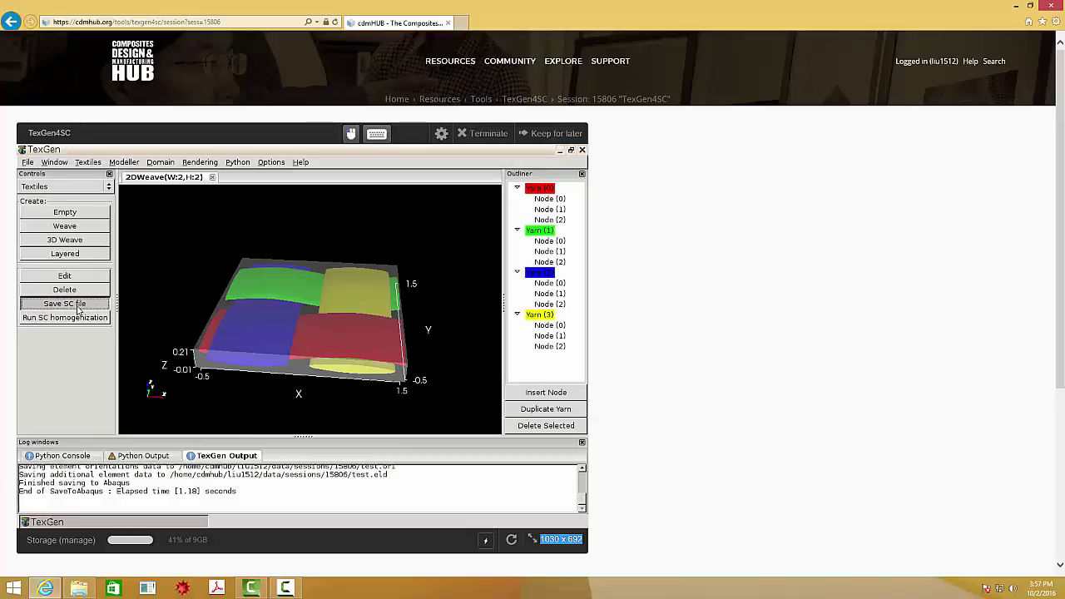
left_click(415, 450)
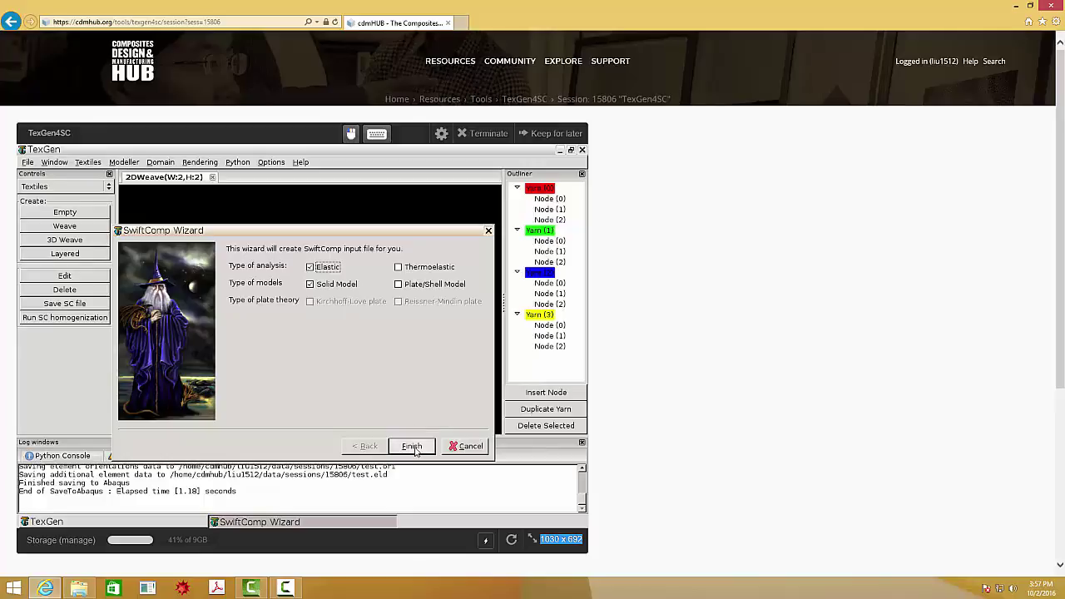
left_click(339, 269)
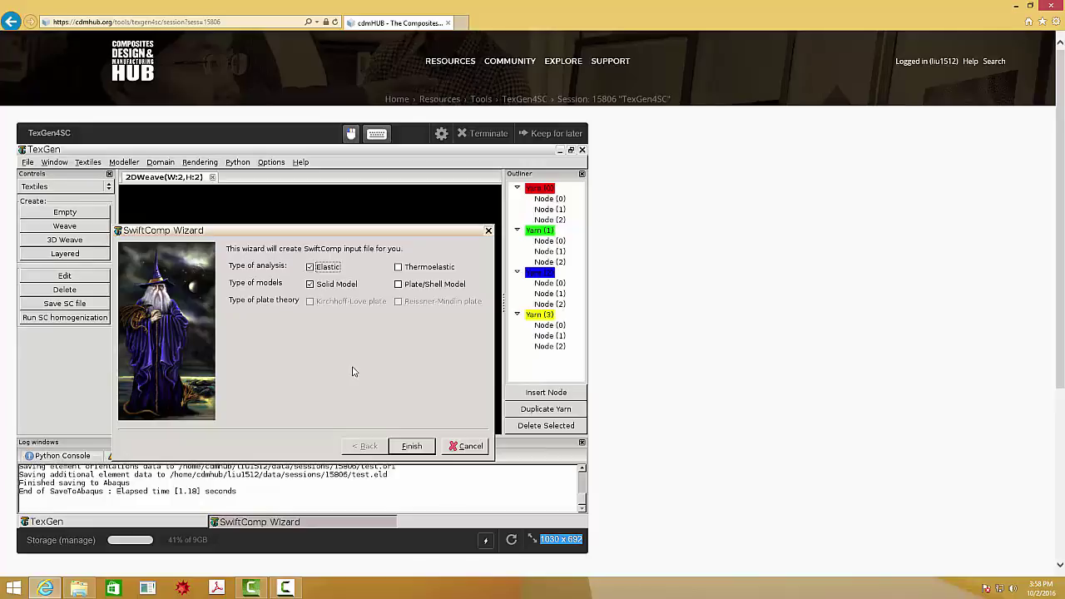
left_click(416, 447)
left_click(417, 450)
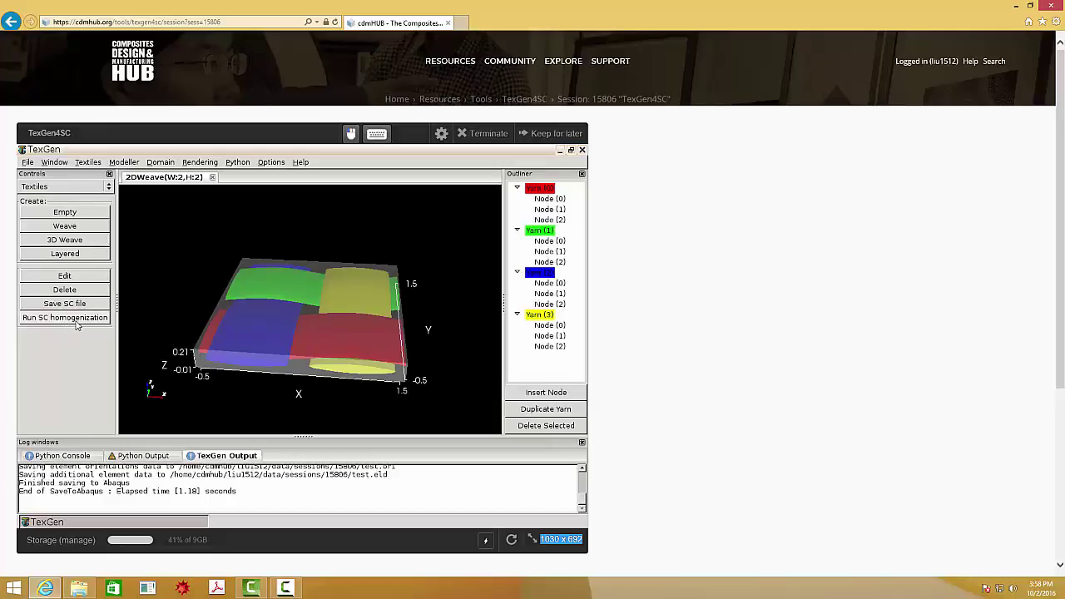
Run the SwiftComp homogenization and review the effective stiffness matrix, engineering constants, compliance matrix and density
left_click(75, 321)
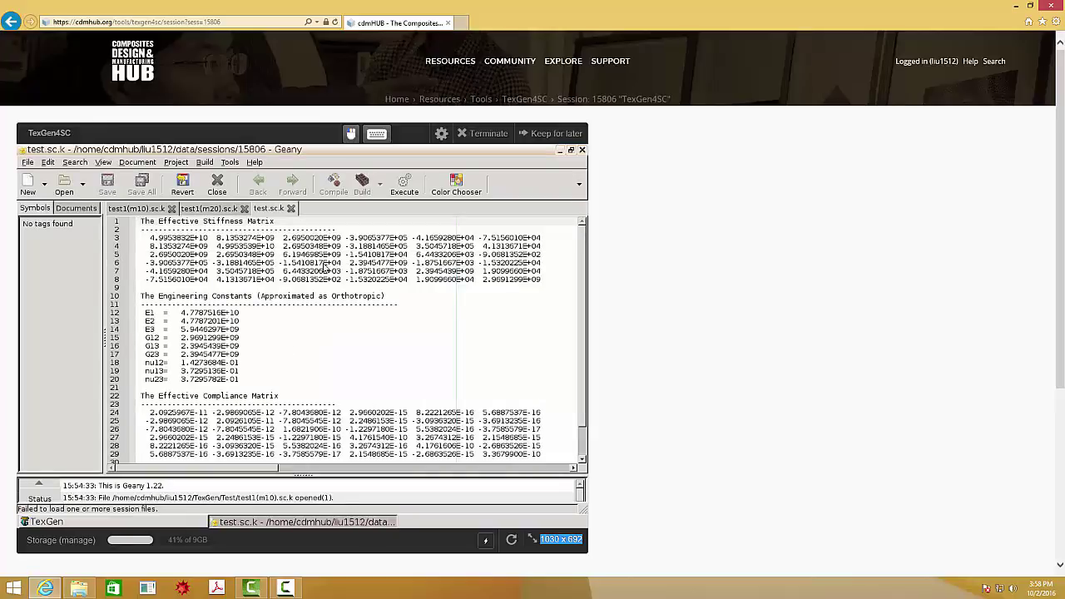
scroll(333, 356, "down", 1)
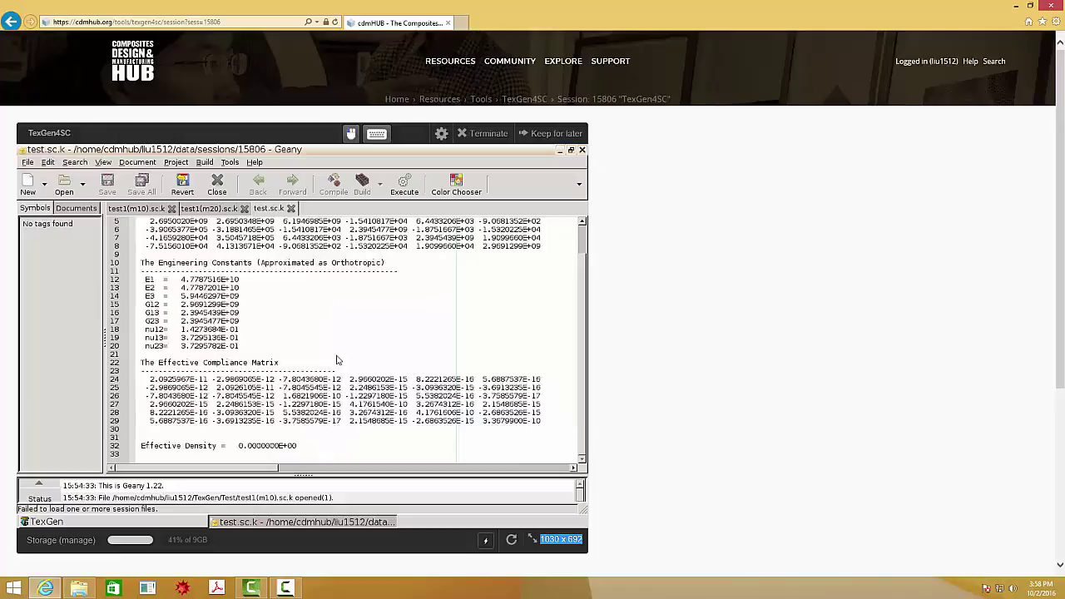
scroll(337, 360, "up", 1)
scroll(337, 360, "down", 1)
scroll(337, 359, "up", 1)
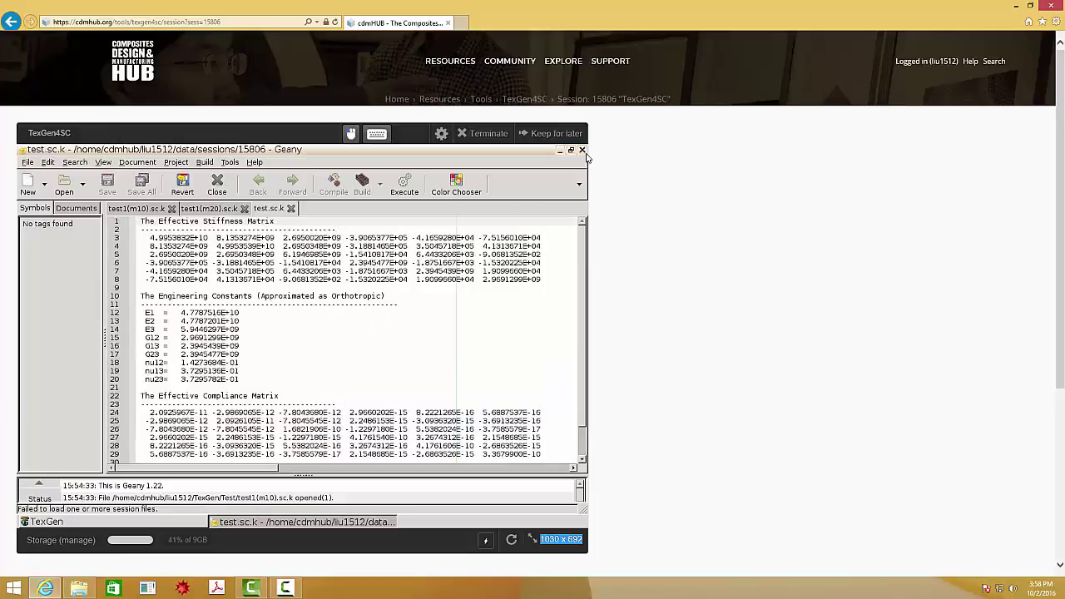
Browse the generated test files in the session folder, including test.sc.k and test.sc, and close the file browser without opening any
left_click(67, 183)
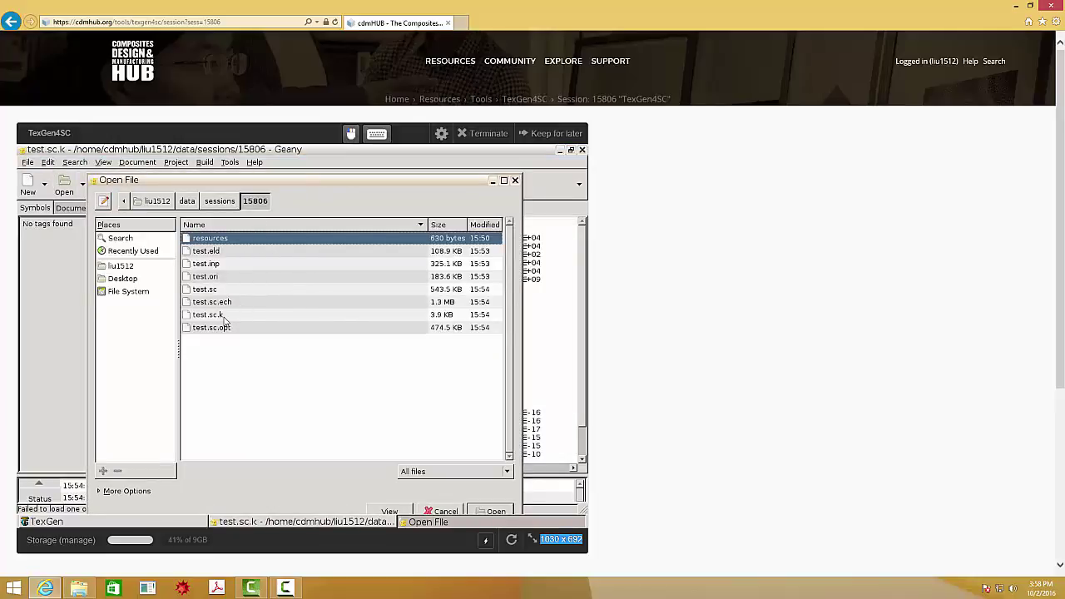
left_click(233, 314)
left_click(221, 291)
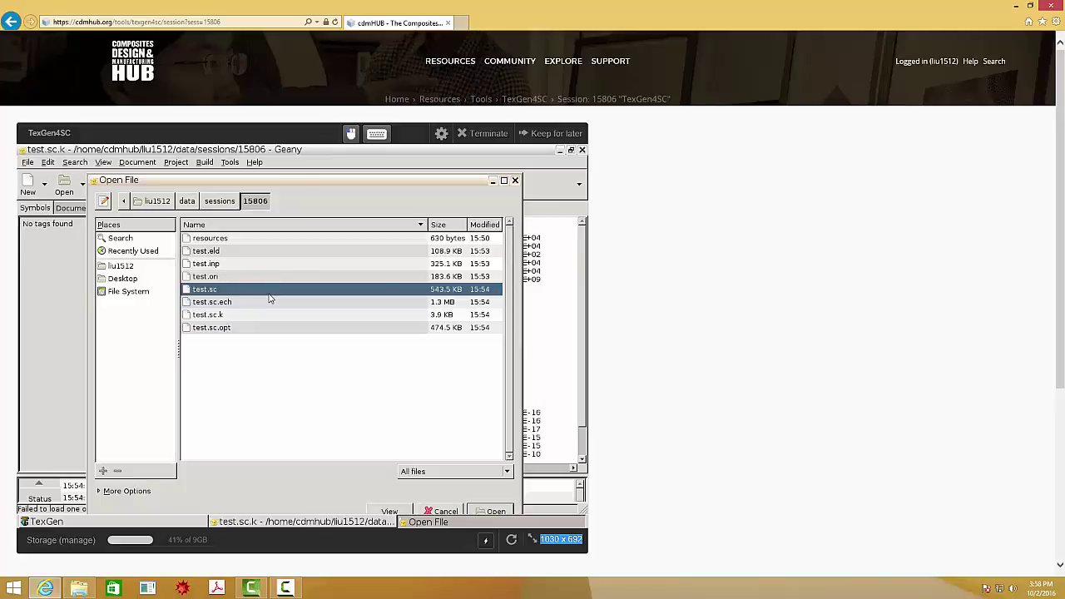
left_click(516, 180)
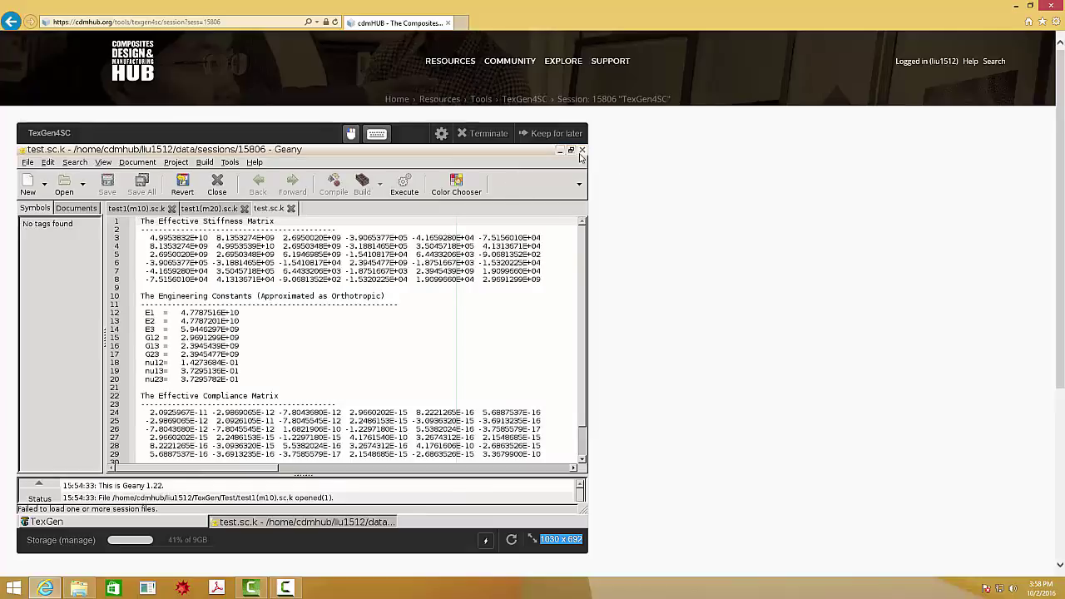